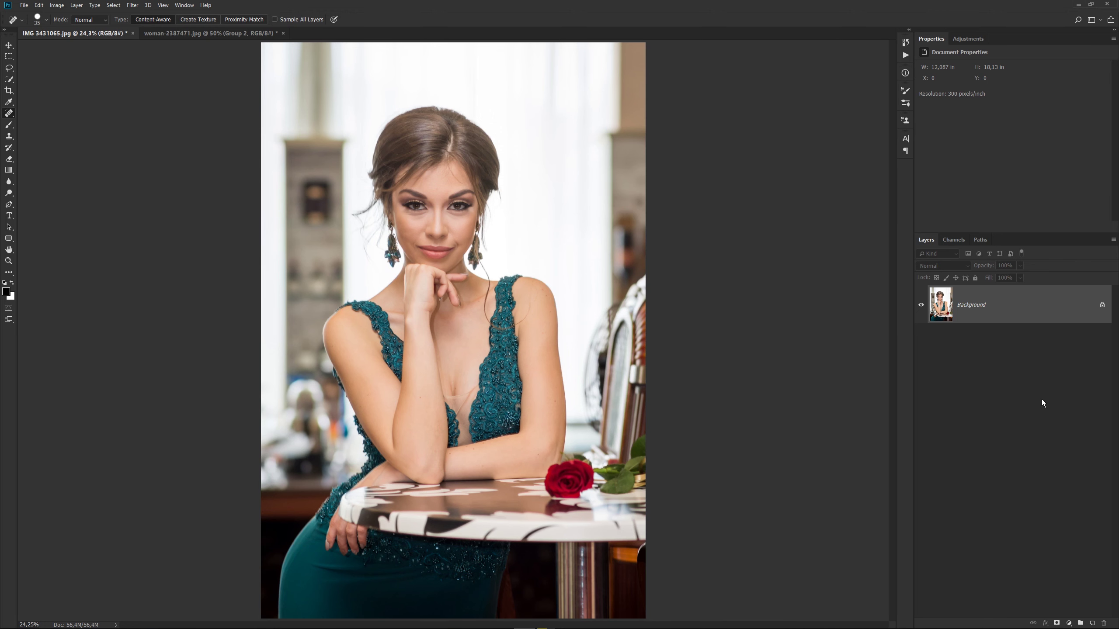
Step: Zoom to 66.7% on the face, indicate both under-eye bags, and close the Info panel
{"action": "key", "text": "ctrl+KP_Add"}
{"action": "key", "text": "ctrl+KP_Add"}
{"action": "key", "text": "ctrl+KP_Add"}
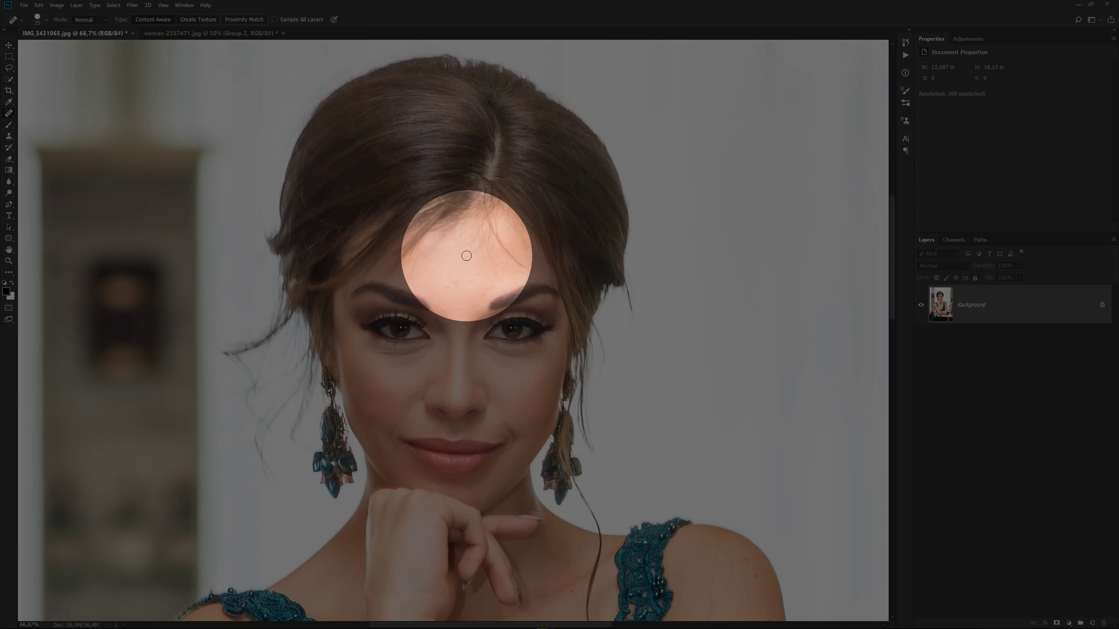
{"action": "left_click_drag", "start_coordinate": [399, 362], "coordinate": [379, 366]}
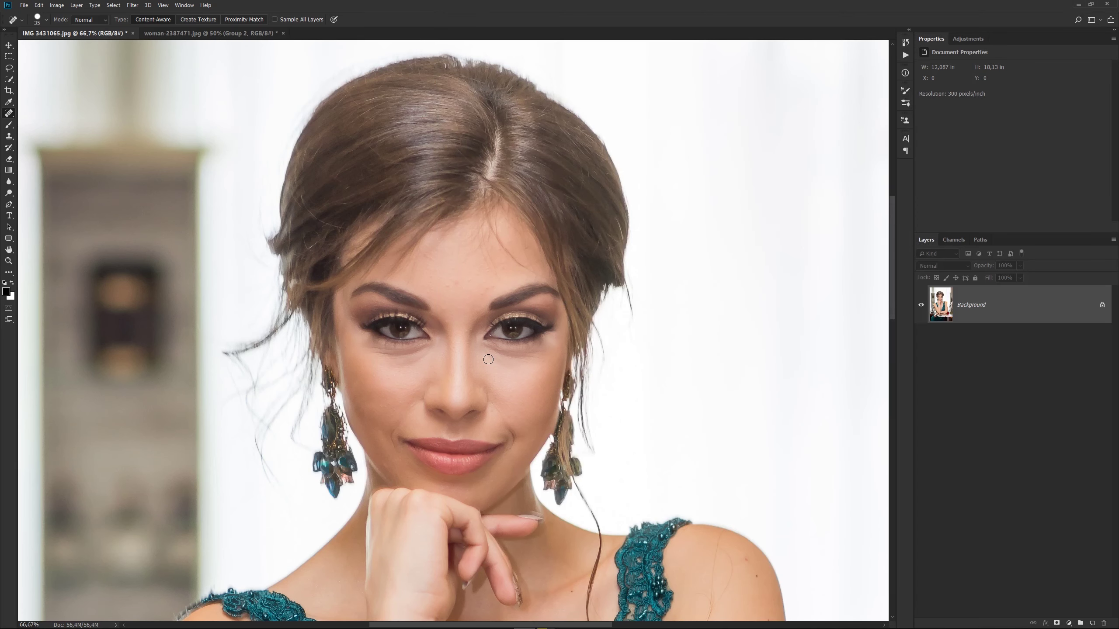
{"action": "key", "text": "F8"}
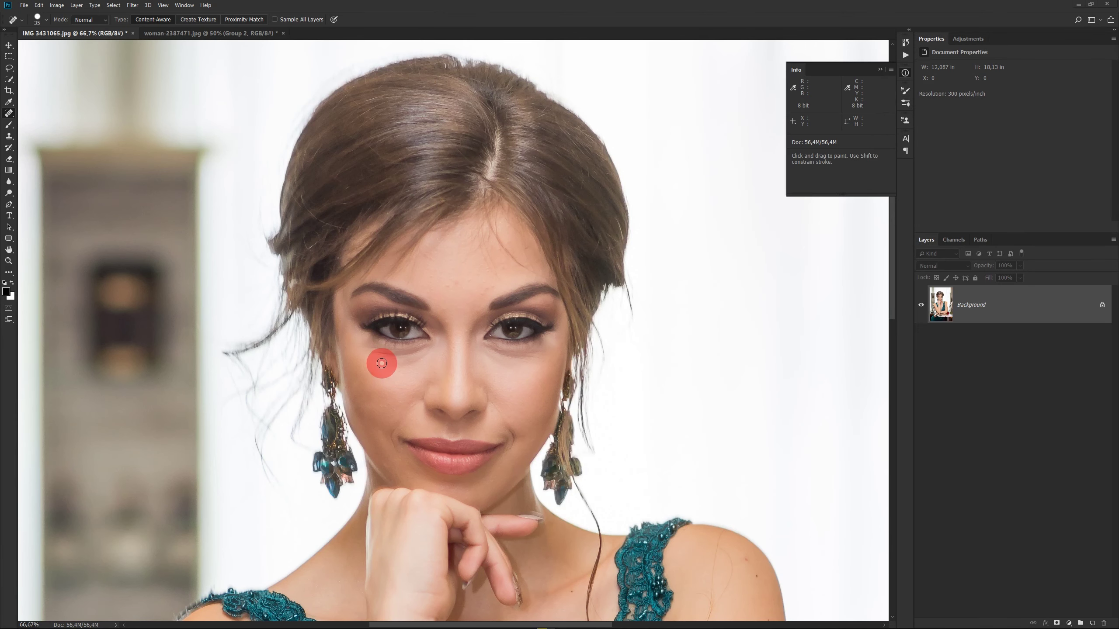
{"action": "left_click_drag", "start_coordinate": [535, 350], "coordinate": [544, 351]}
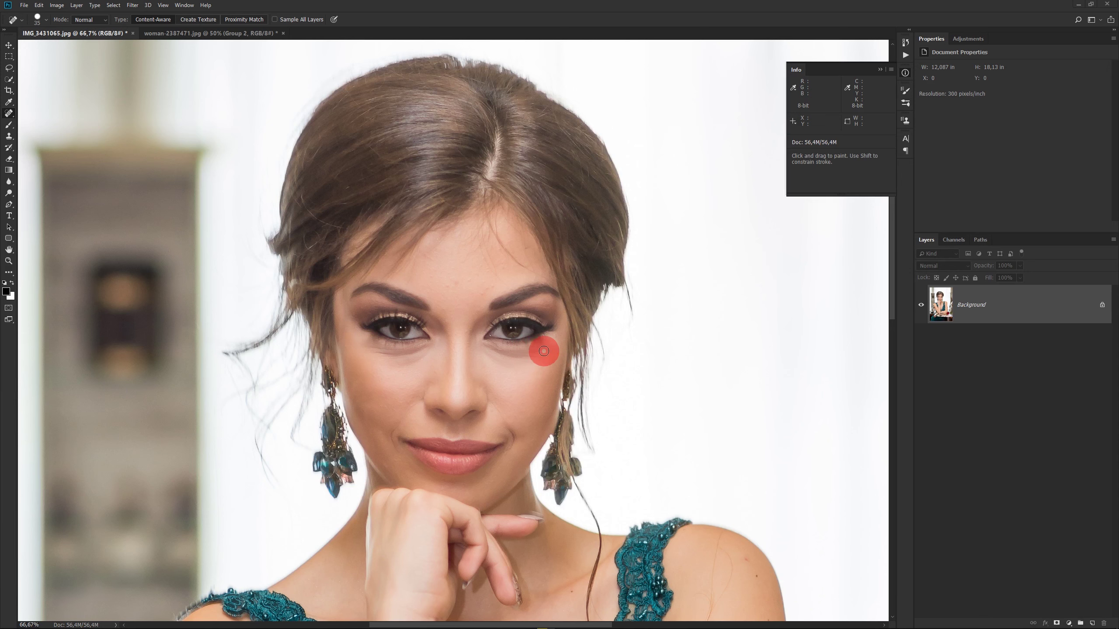
{"action": "left_click_drag", "start_coordinate": [543, 351], "coordinate": [544, 351]}
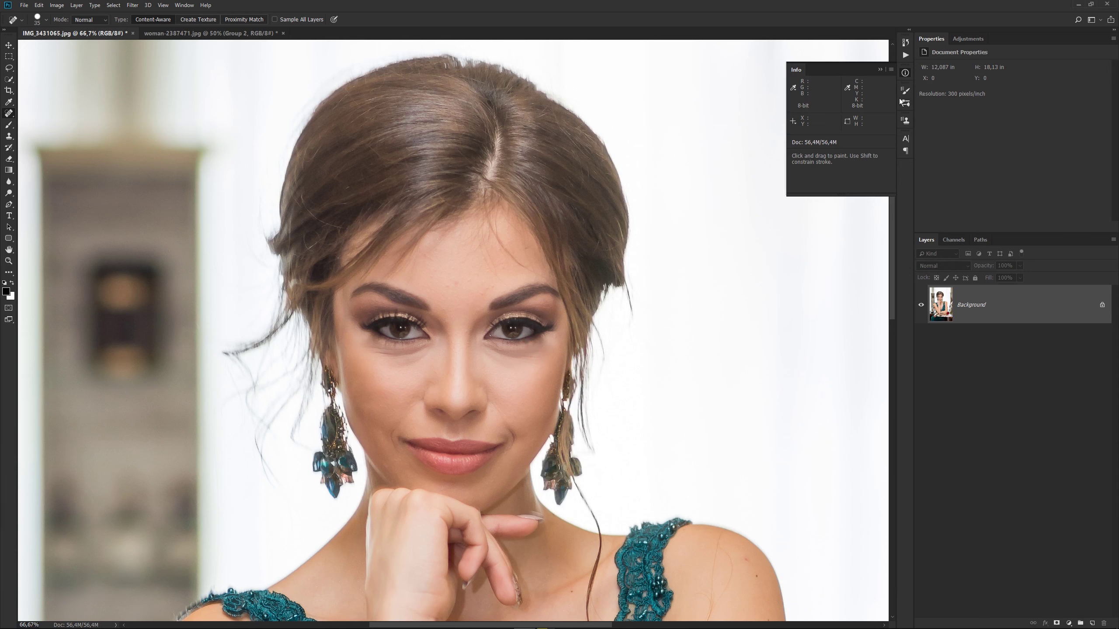
{"action": "left_click", "coordinate": [906, 76]}
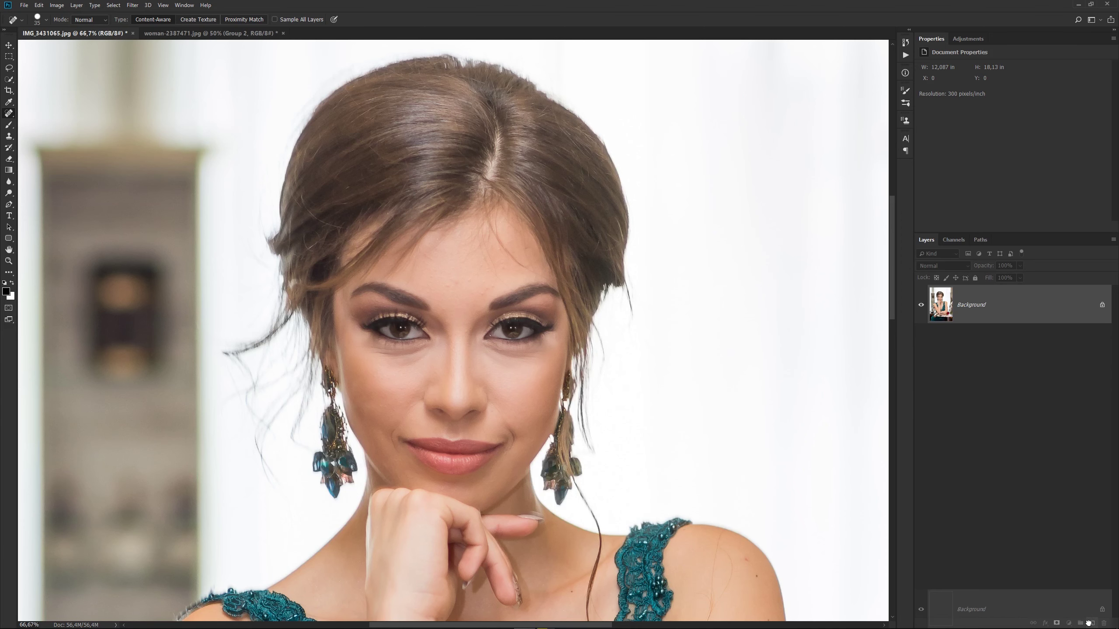
Step: Duplicate the Background layer and switch to the Patch tool with Diffusion 5
{"action": "left_click_drag", "start_coordinate": [1071, 312], "coordinate": [1092, 623]}
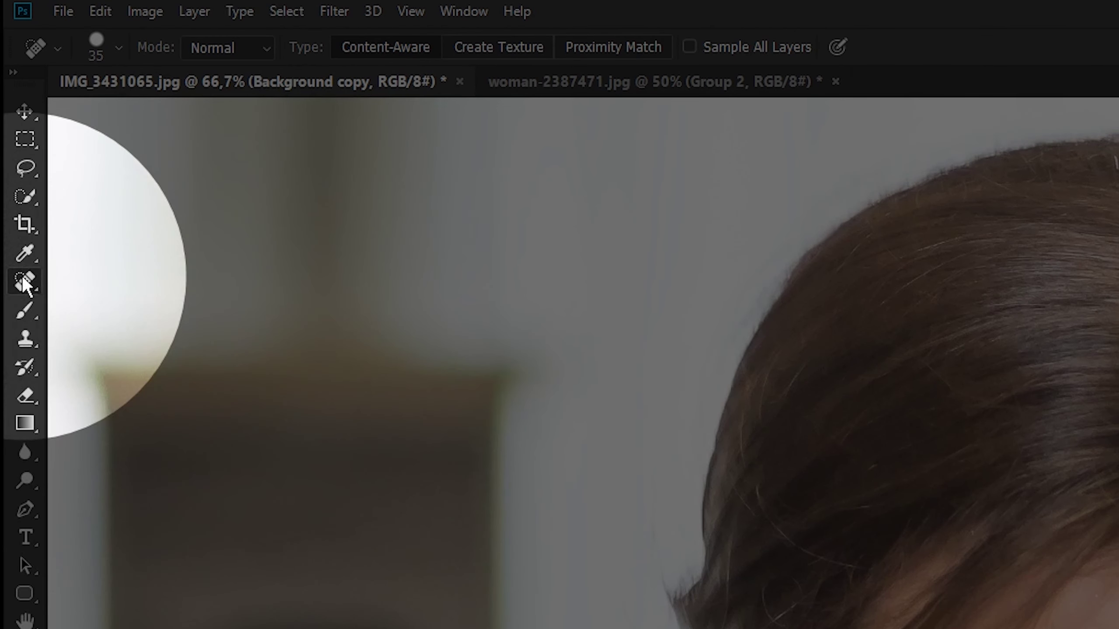
{"action": "right_click", "coordinate": [24, 281]}
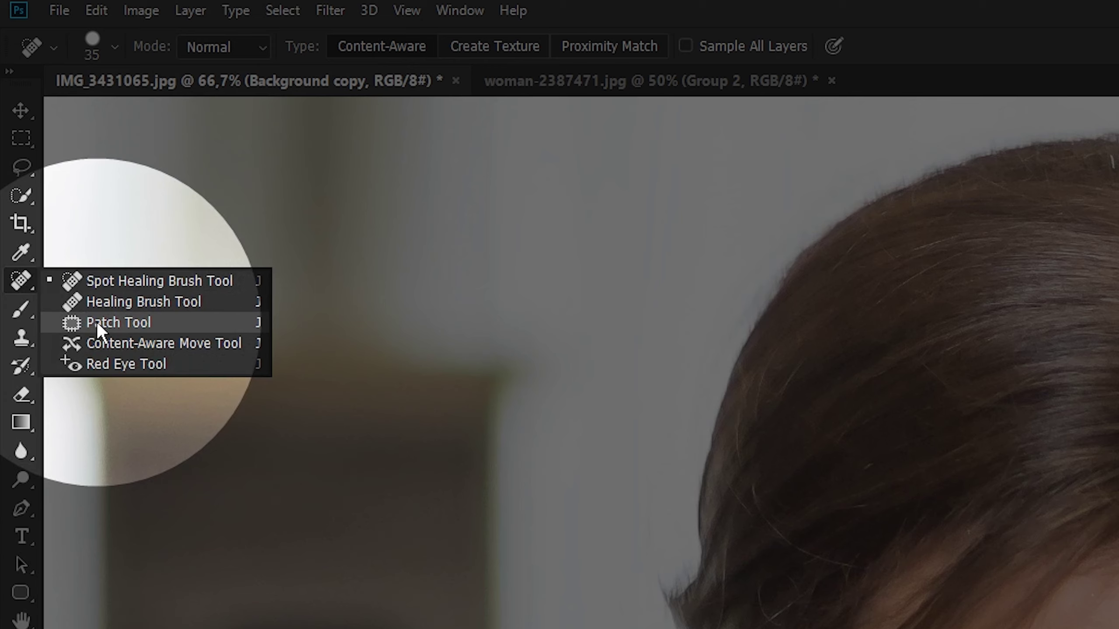
{"action": "left_click", "coordinate": [96, 322]}
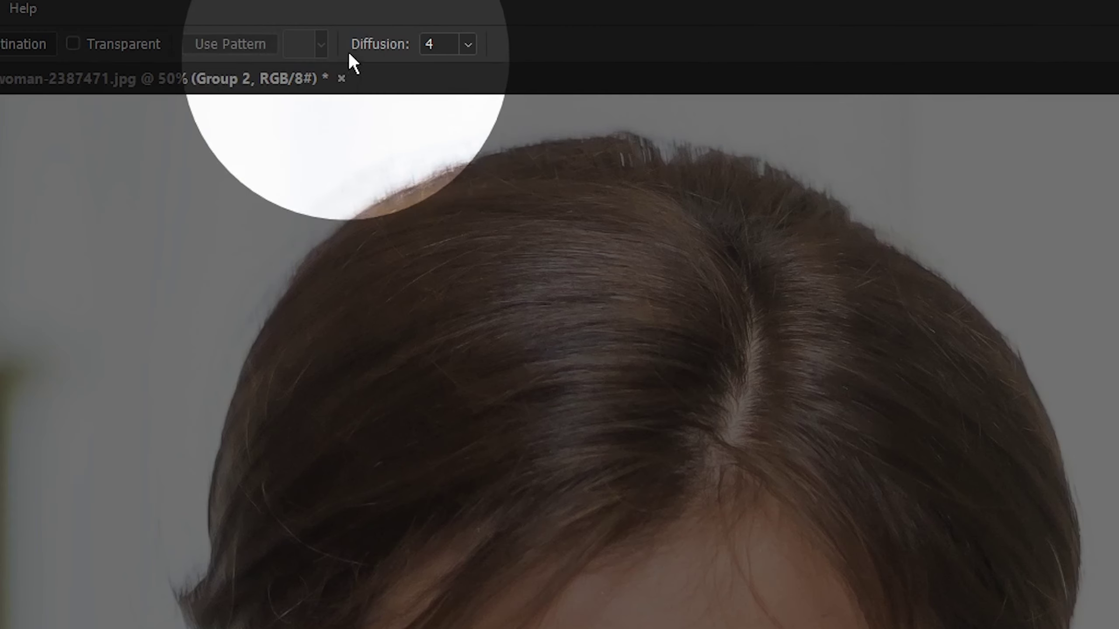
{"action": "left_click", "coordinate": [386, 19]}
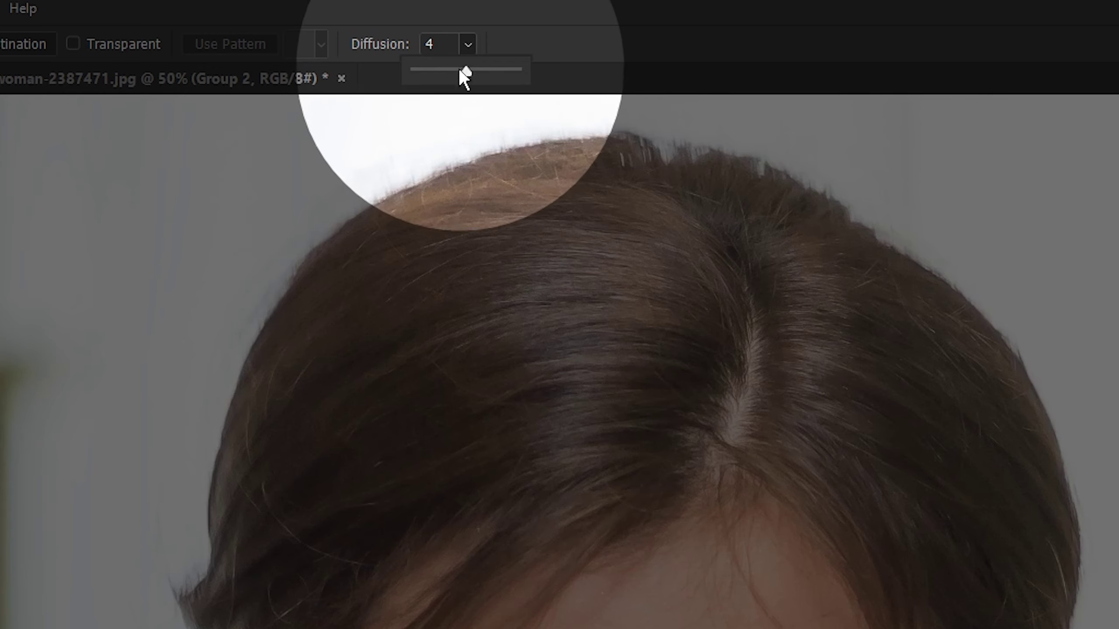
{"action": "mouse_move", "coordinate": [465, 70]}
{"action": "left_mouse_down"}
{"action": "mouse_move", "coordinate": [434, 81]}
{"action": "mouse_move", "coordinate": [518, 88]}
{"action": "mouse_move", "coordinate": [488, 91]}
{"action": "left_mouse_up"}
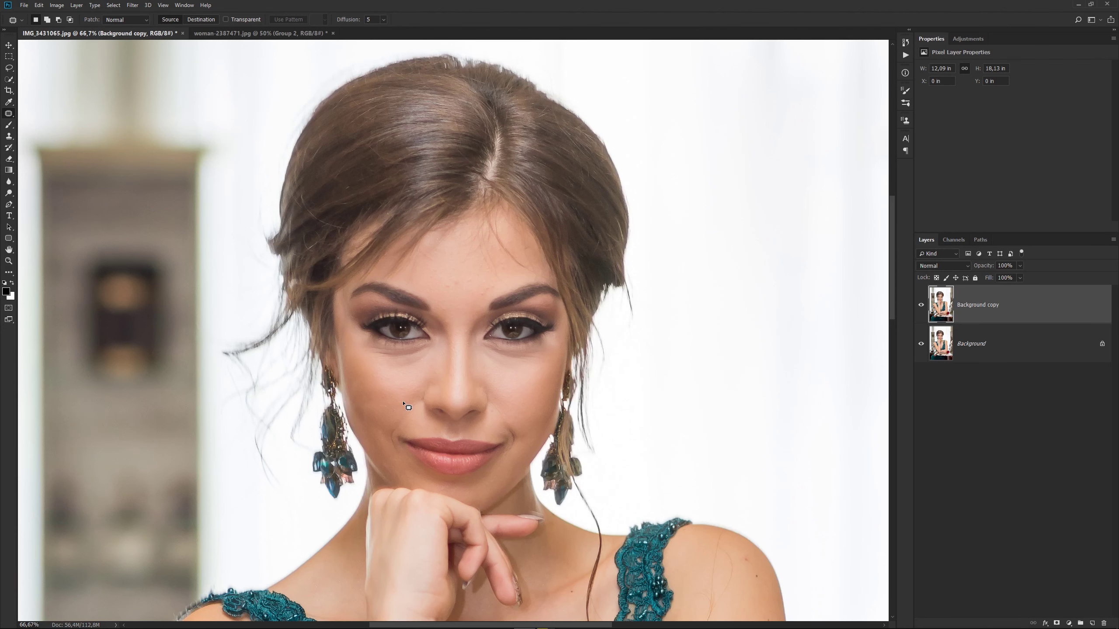
Step: At 200% zoom, patch the left under-eye bag with the cheek skin below, then deselect
{"action": "key", "text": "ctrl+KP_Add"}
{"action": "key", "text": "ctrl+KP_Add"}
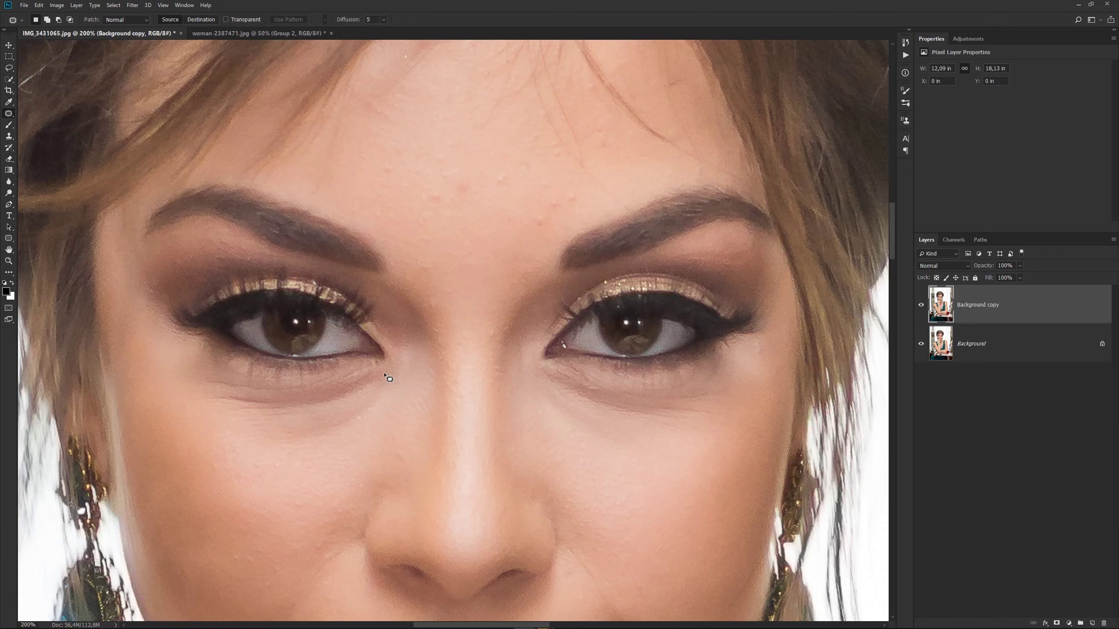
{"action": "mouse_move", "coordinate": [378, 380]}
{"action": "left_mouse_down"}
{"action": "mouse_move", "coordinate": [257, 414]}
{"action": "mouse_move", "coordinate": [232, 425]}
{"action": "mouse_move", "coordinate": [233, 437]}
{"action": "mouse_move", "coordinate": [282, 457]}
{"action": "mouse_move", "coordinate": [319, 450]}
{"action": "mouse_move", "coordinate": [362, 434]}
{"action": "mouse_move", "coordinate": [399, 379]}
{"action": "left_mouse_up"}
{"action": "left_click_drag", "start_coordinate": [383, 374], "coordinate": [383, 373]}
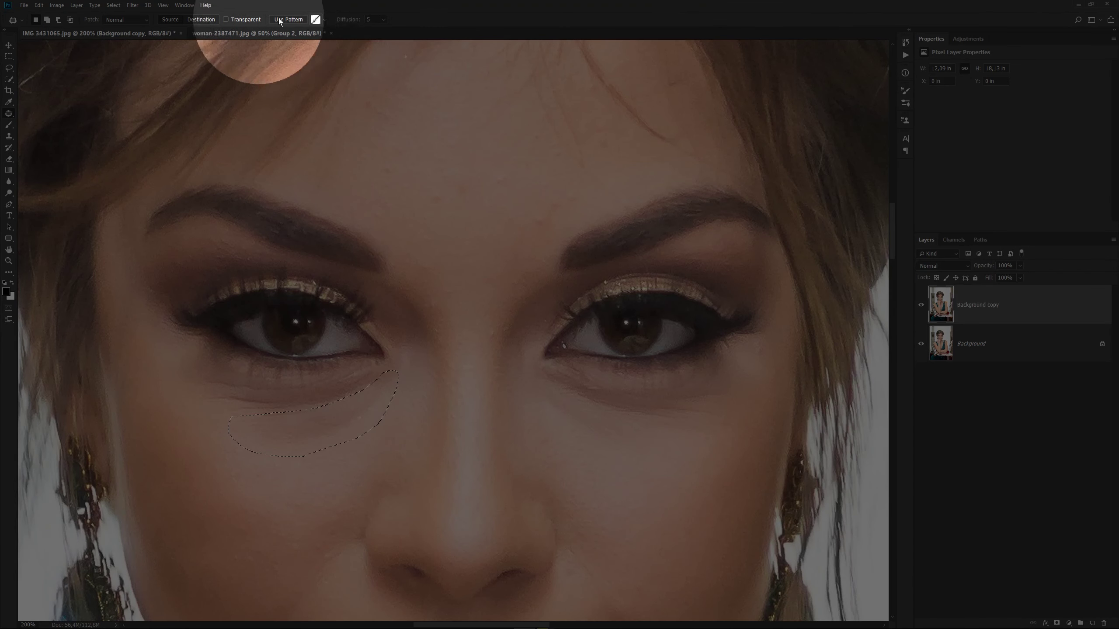
{"action": "left_click", "coordinate": [326, 21]}
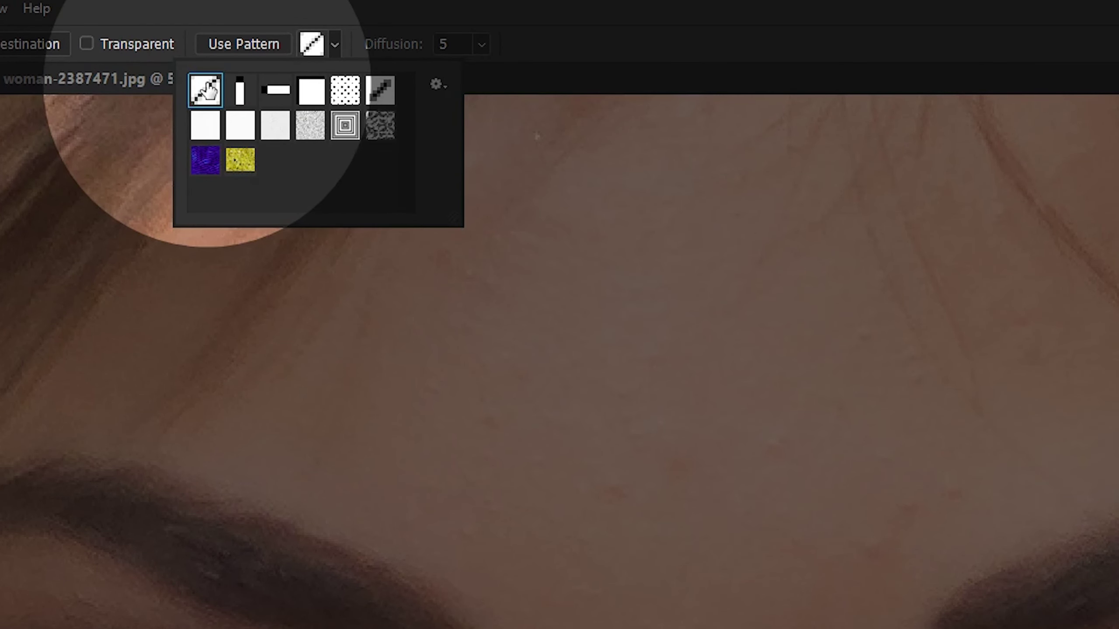
{"action": "double_click", "coordinate": [206, 90]}
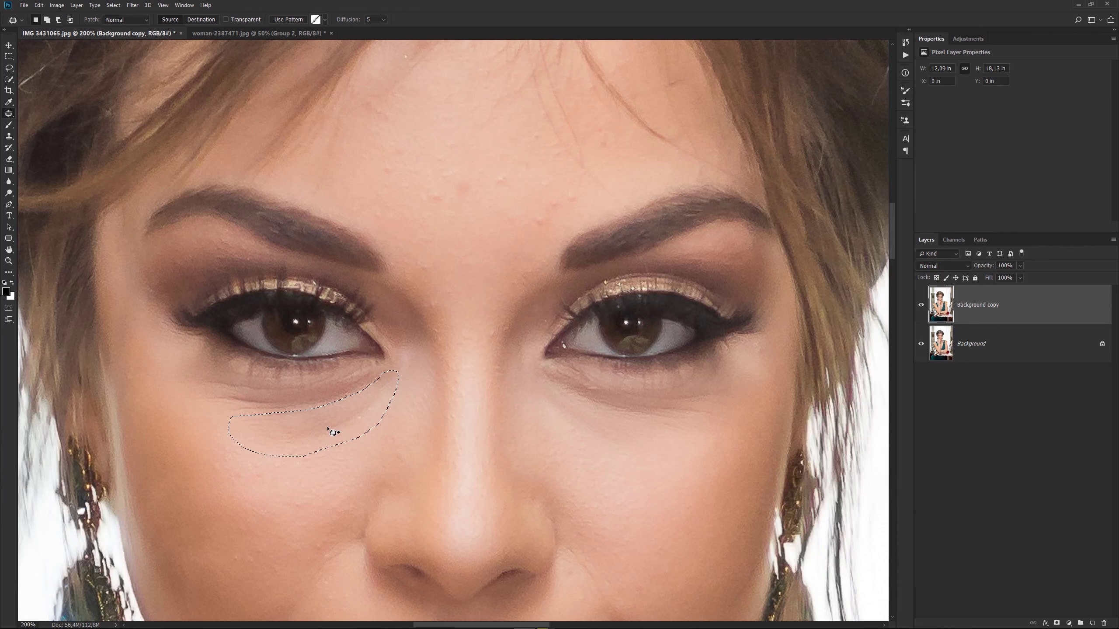
{"action": "left_click_drag", "start_coordinate": [327, 427], "coordinate": [327, 452]}
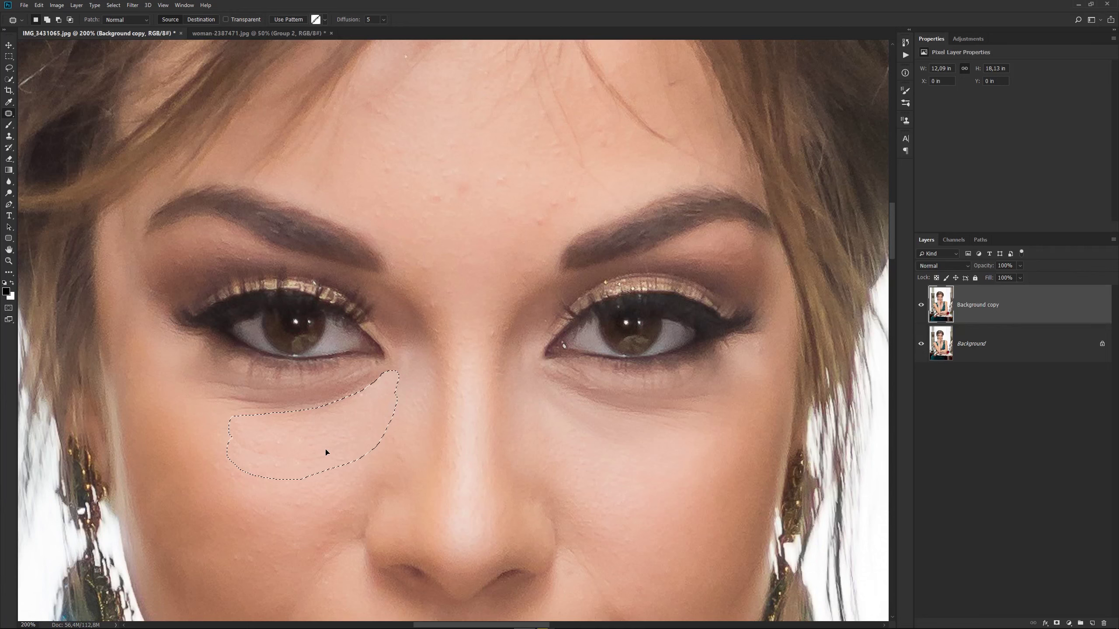
{"action": "left_click_drag", "start_coordinate": [327, 451], "coordinate": [327, 451]}
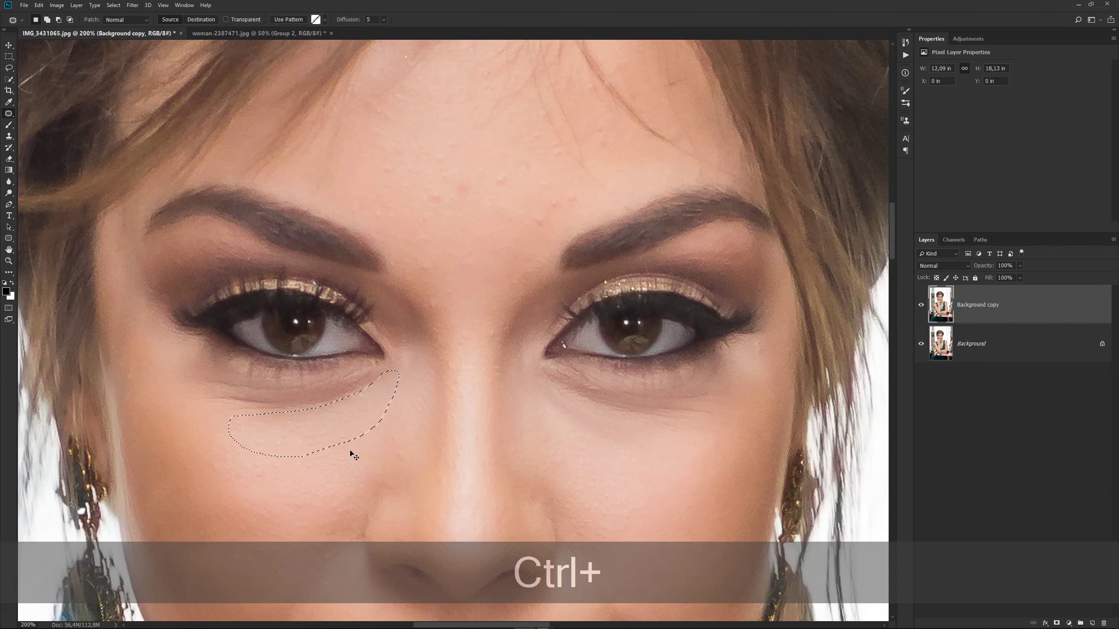
{"action": "key", "text": "ctrl+d"}
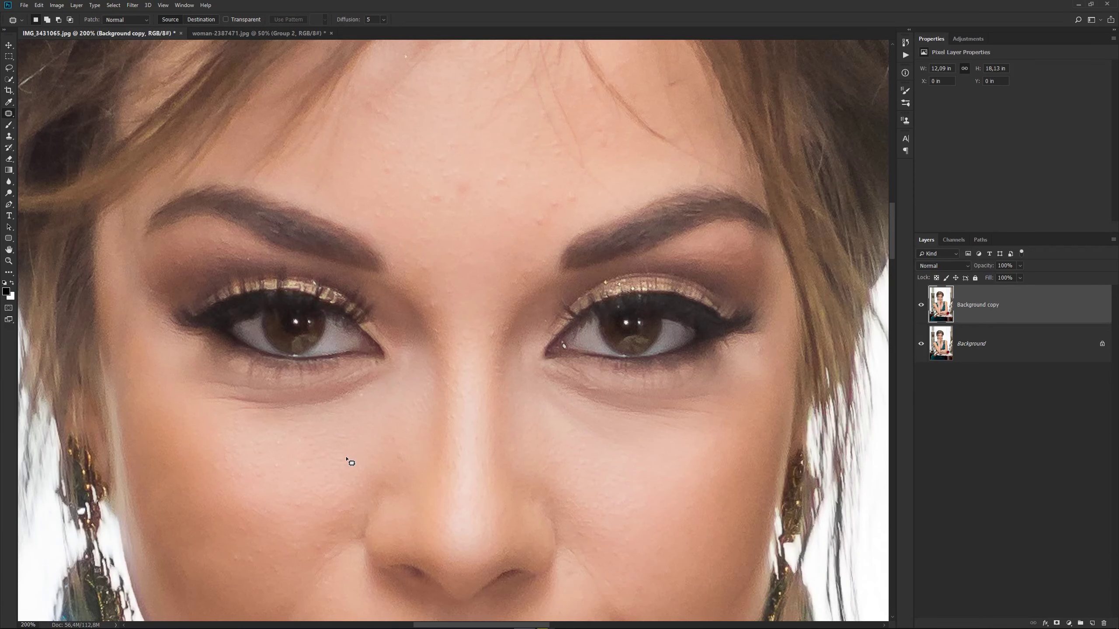
Step: Zoom and pan to the left cheek, then patch several small cheek blemishes
{"action": "key", "text": "ctrl+KP_Add"}
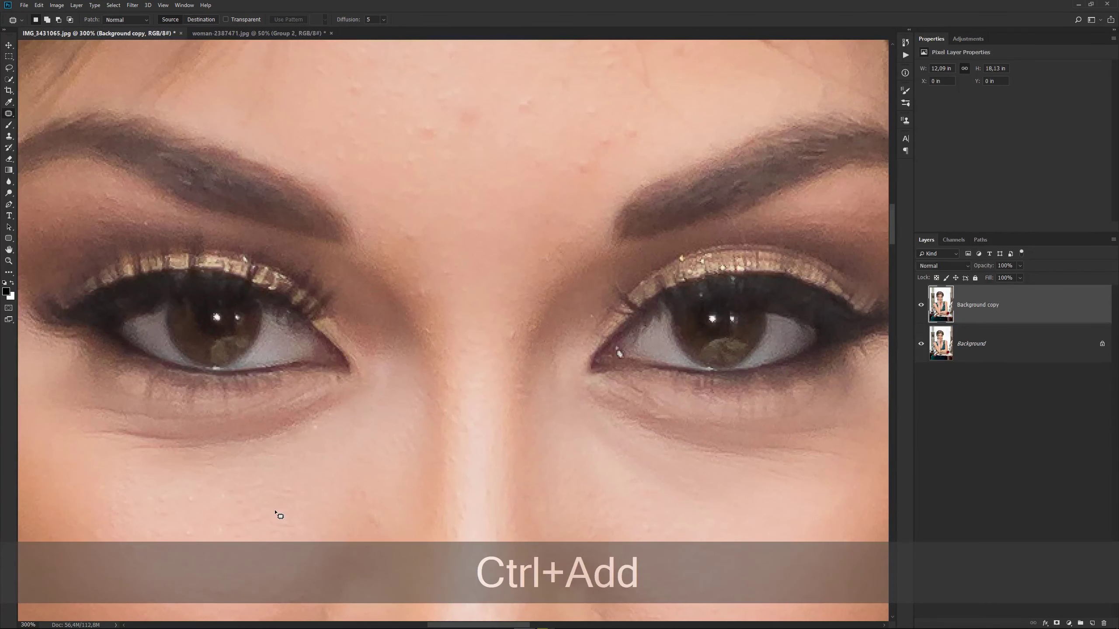
{"action": "left_click_drag", "start_coordinate": [268, 510], "coordinate": [452, 306]}
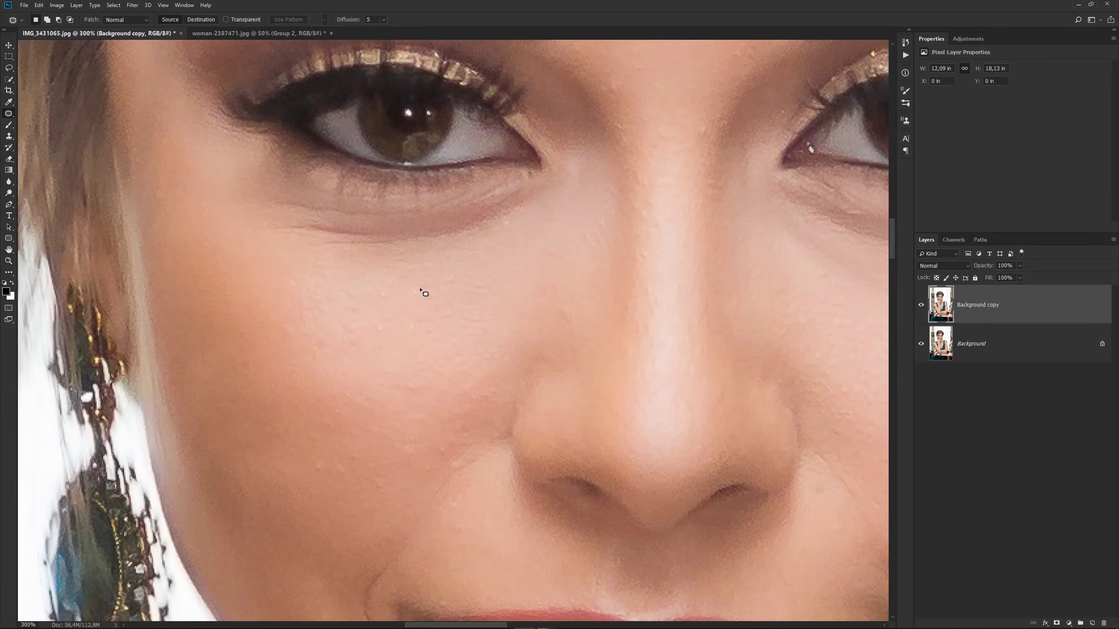
{"action": "mouse_move", "coordinate": [422, 282]}
{"action": "left_mouse_down"}
{"action": "mouse_move", "coordinate": [401, 290]}
{"action": "mouse_move", "coordinate": [424, 321]}
{"action": "left_mouse_up"}
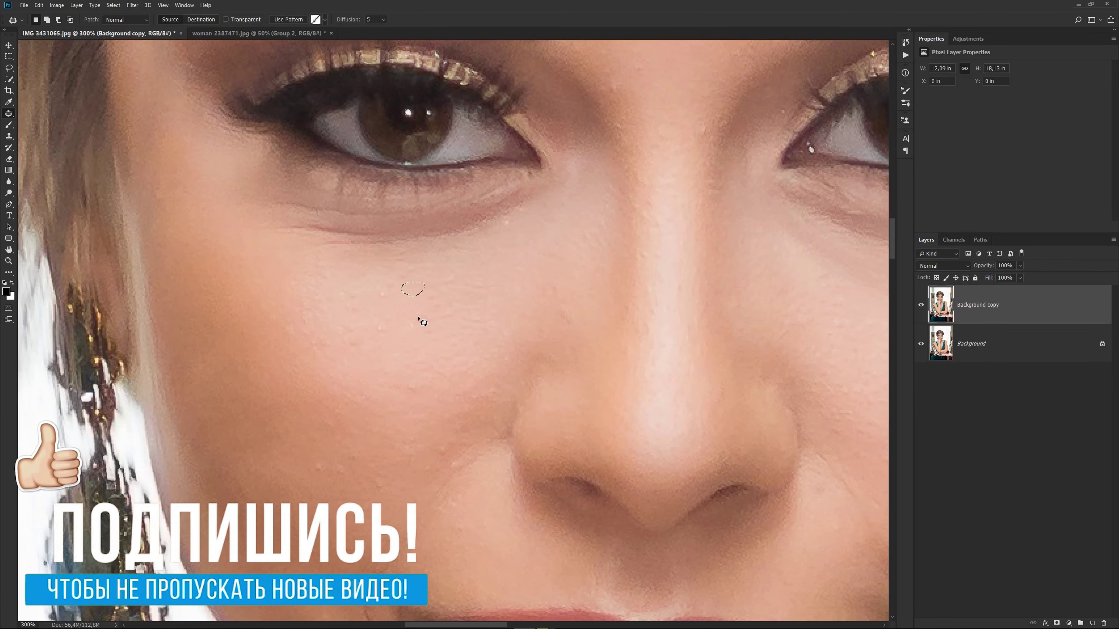
{"action": "key", "text": "ctrl+d"}
{"action": "left_click_drag", "start_coordinate": [416, 316], "coordinate": [402, 332]}
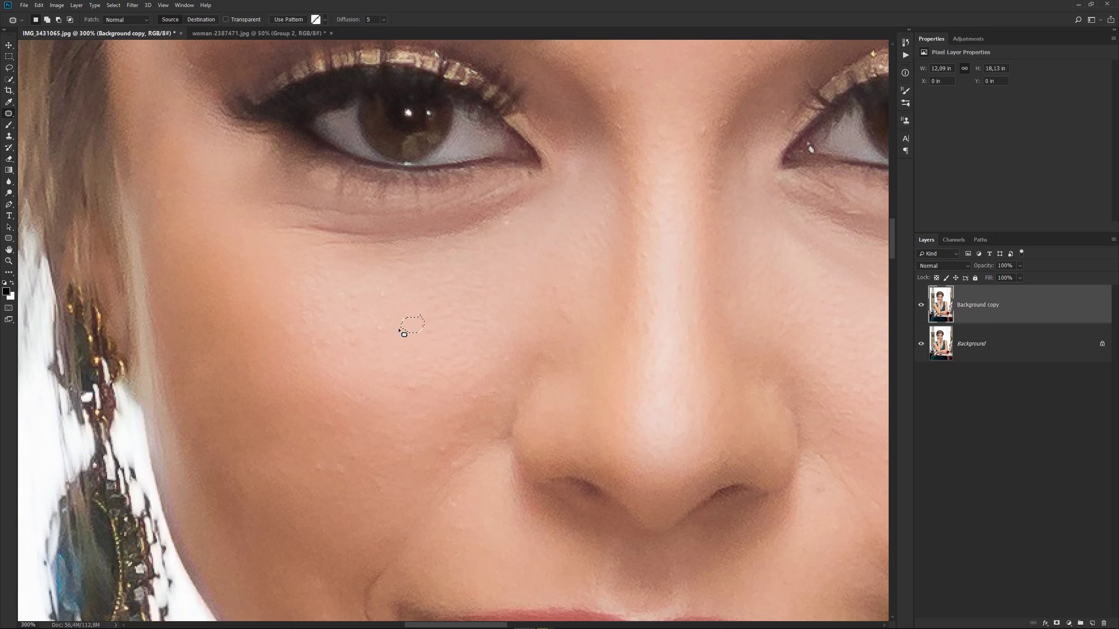
{"action": "left_click_drag", "start_coordinate": [386, 293], "coordinate": [383, 301]}
{"action": "mouse_move", "coordinate": [383, 318]}
{"action": "left_mouse_down"}
{"action": "mouse_move", "coordinate": [373, 334]}
{"action": "mouse_move", "coordinate": [388, 330]}
{"action": "mouse_move", "coordinate": [383, 318]}
{"action": "mouse_move", "coordinate": [439, 339]}
{"action": "left_mouse_up"}
{"action": "key", "text": "ctrl+d"}
Step: Patch an under-eye spot and a nose-bridge blemish, set Diffusion to 1, and outline the right under-eye bag
{"action": "left_click_drag", "start_coordinate": [510, 218], "coordinate": [507, 228]}
{"action": "left_click_drag", "start_coordinate": [707, 123], "coordinate": [711, 130]}
{"action": "mouse_move", "coordinate": [724, 321]}
{"action": "left_mouse_down"}
{"action": "mouse_move", "coordinate": [416, 405]}
{"action": "mouse_move", "coordinate": [420, 396]}
{"action": "left_mouse_up"}
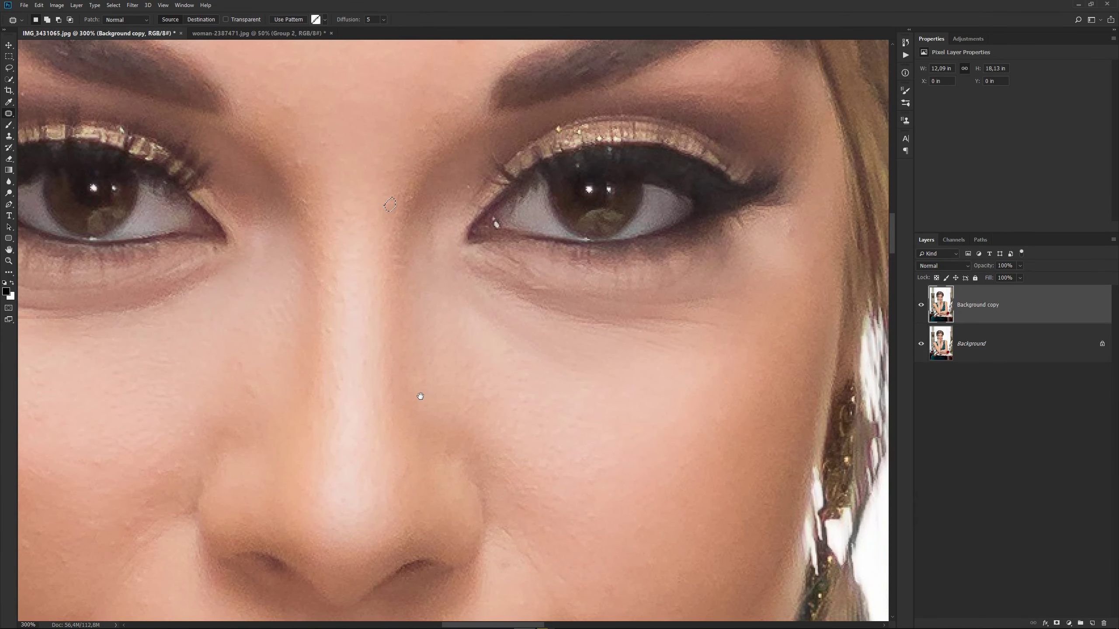
{"action": "left_click", "coordinate": [383, 20]}
{"action": "left_click_drag", "start_coordinate": [465, 282], "coordinate": [491, 352]}
Step: Patch the right under-eye bag, retry at Diffusion 7, then undo the result
{"action": "left_click_drag", "start_coordinate": [611, 442], "coordinate": [607, 482]}
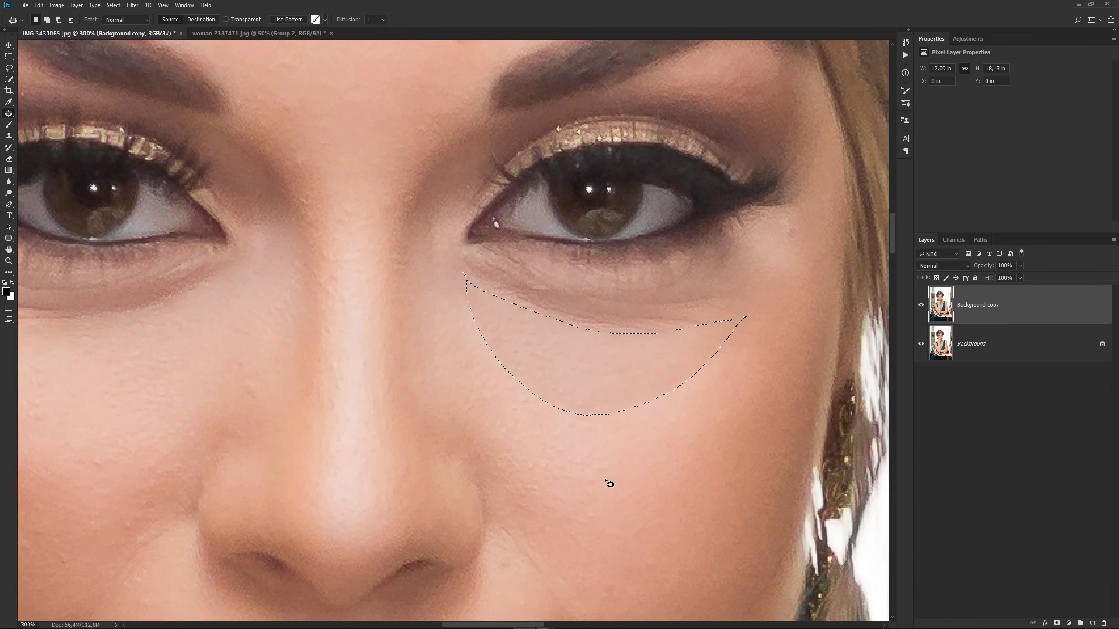
{"action": "key", "text": "ctrl+d"}
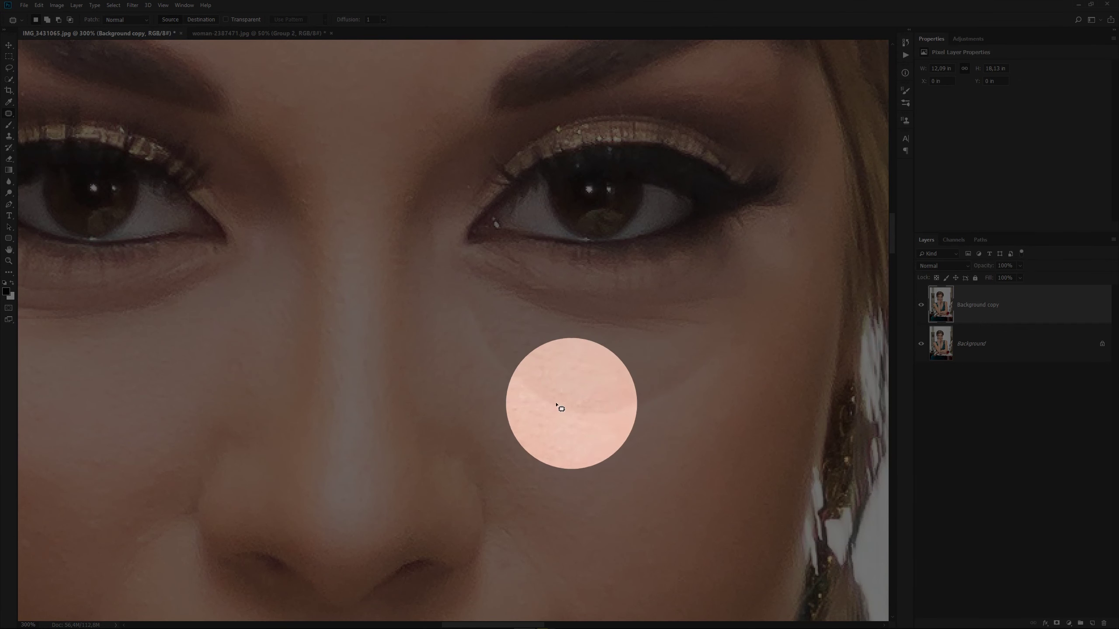
{"action": "key", "text": "ctrl+alt+z"}
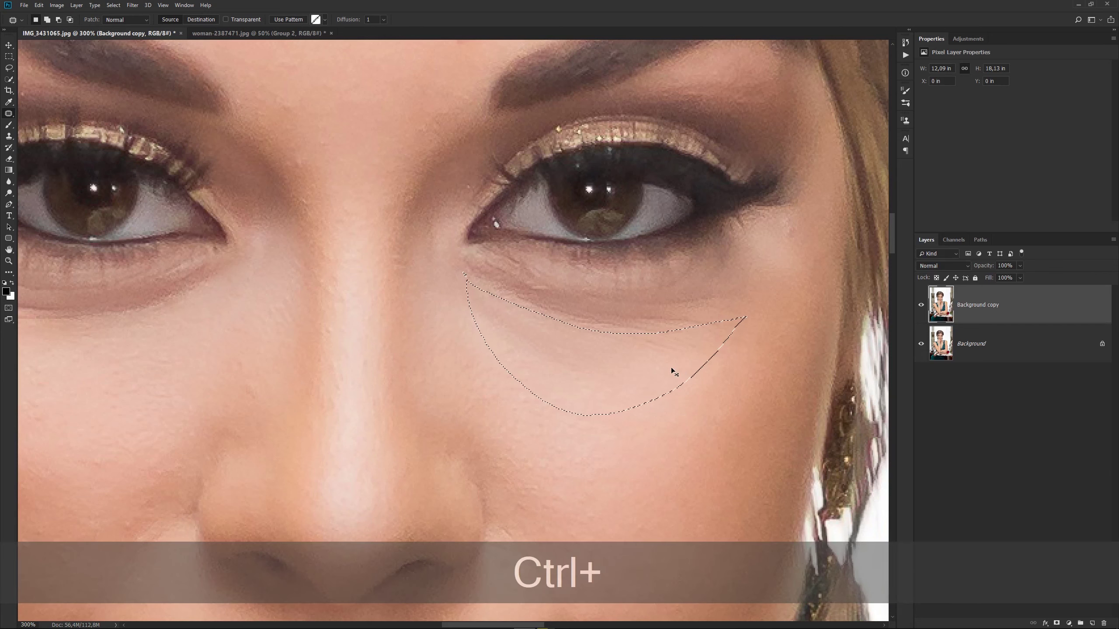
{"action": "key", "text": "ctrl+d"}
{"action": "left_click_drag", "start_coordinate": [383, 29], "coordinate": [428, 32]}
{"action": "mouse_move", "coordinate": [468, 278]}
{"action": "left_mouse_down"}
{"action": "mouse_move", "coordinate": [506, 364]}
{"action": "mouse_move", "coordinate": [468, 283]}
{"action": "left_mouse_up"}
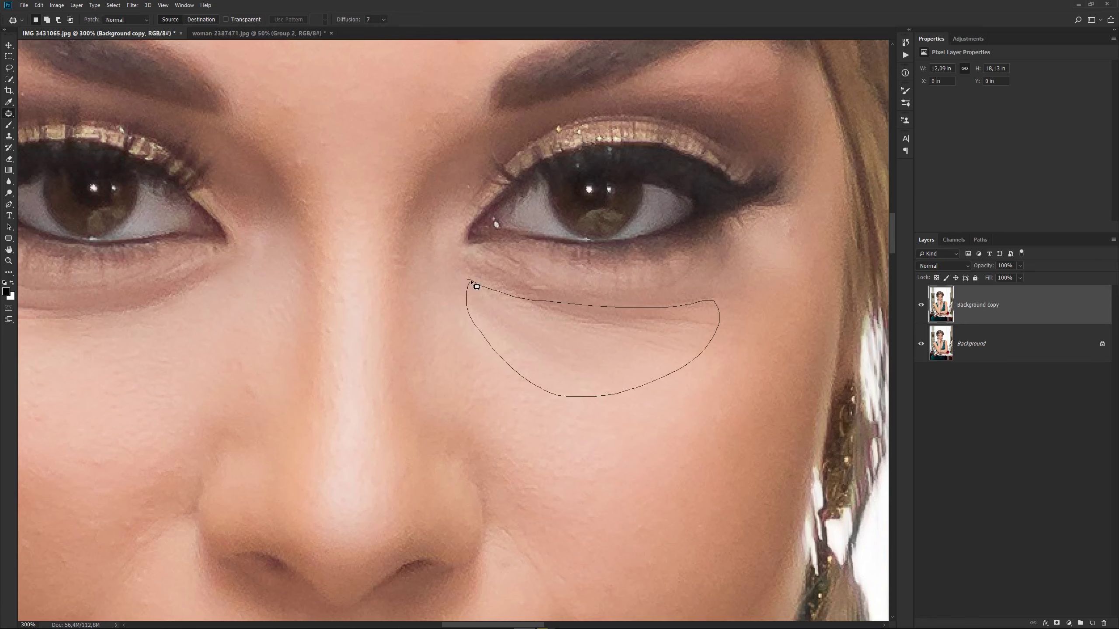
{"action": "left_click_drag", "start_coordinate": [624, 362], "coordinate": [625, 416]}
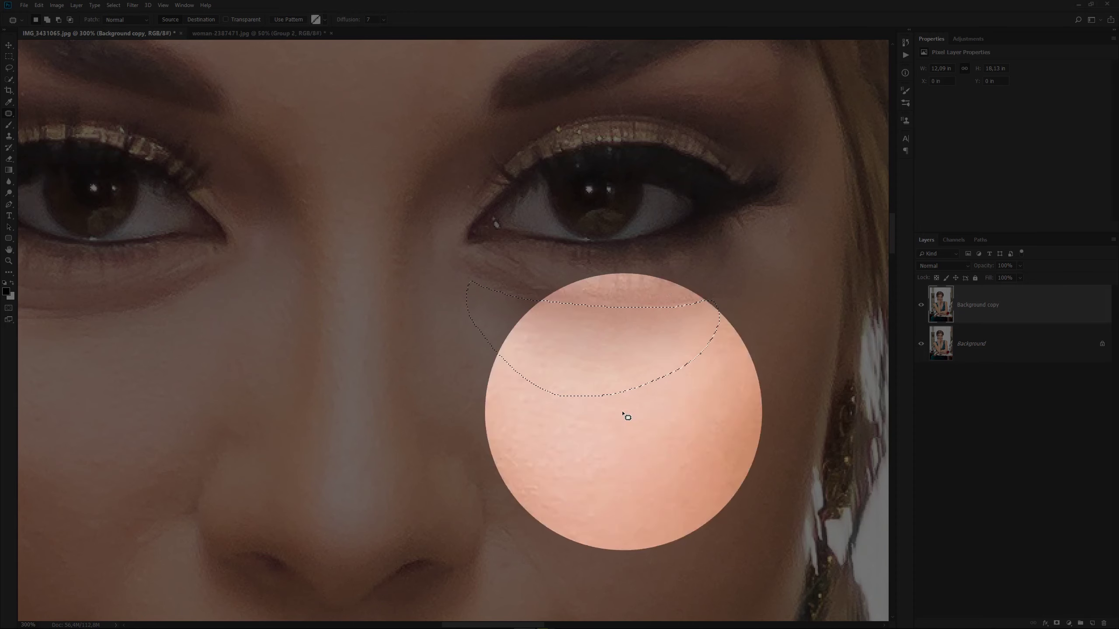
{"action": "key", "text": "ctrl+d"}
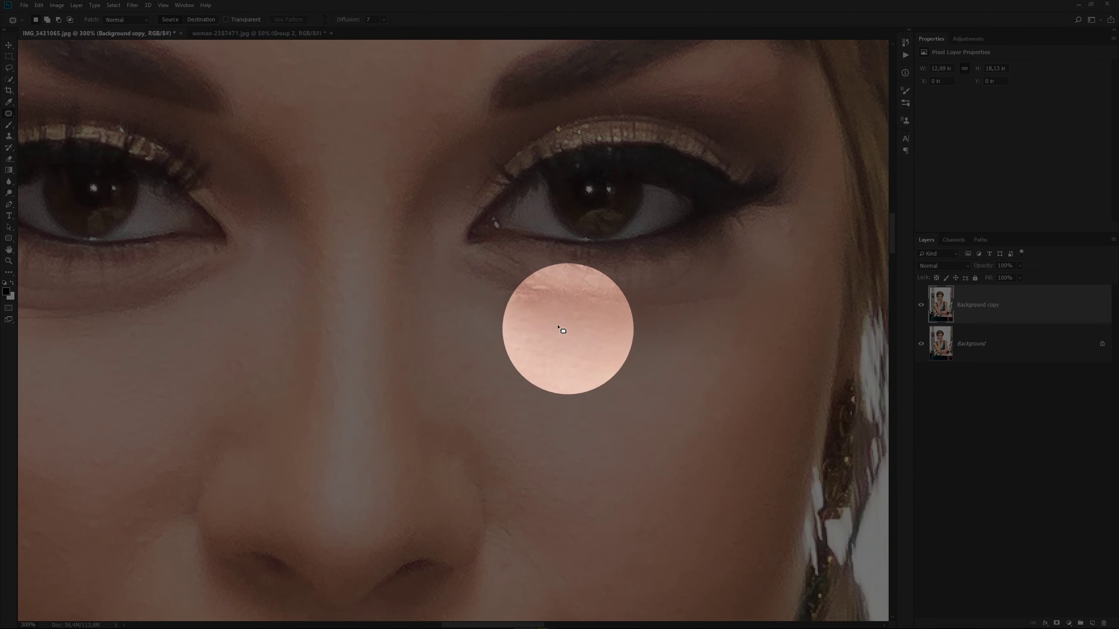
{"action": "key", "text": "ctrl+alt+z"}
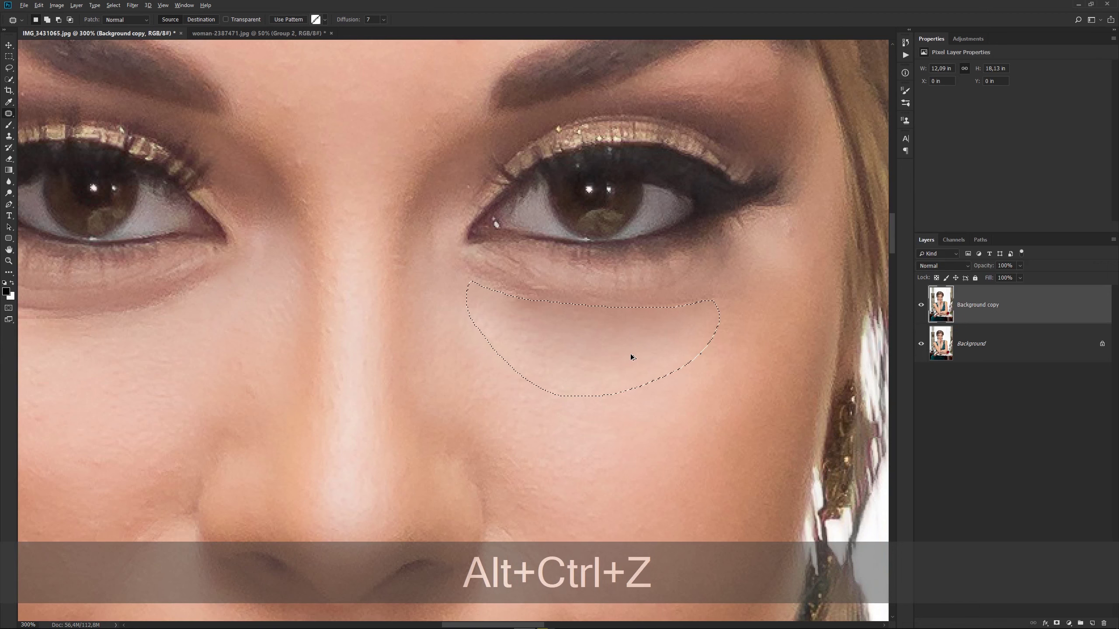
{"action": "key", "text": "ctrl+alt+z"}
Step: Re-patch the right under-eye bag at Diffusion 5 and outline a crease by the inner eye corner
{"action": "left_click", "coordinate": [383, 20]}
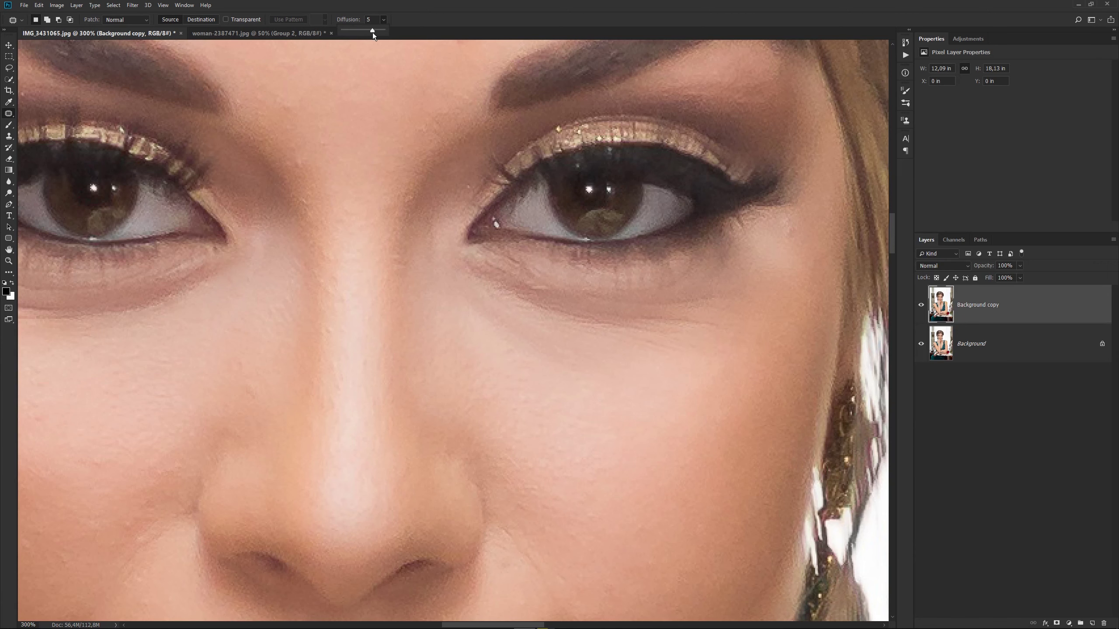
{"action": "mouse_move", "coordinate": [467, 275]}
{"action": "left_mouse_down"}
{"action": "mouse_move", "coordinate": [696, 352]}
{"action": "mouse_move", "coordinate": [461, 319]}
{"action": "left_mouse_up"}
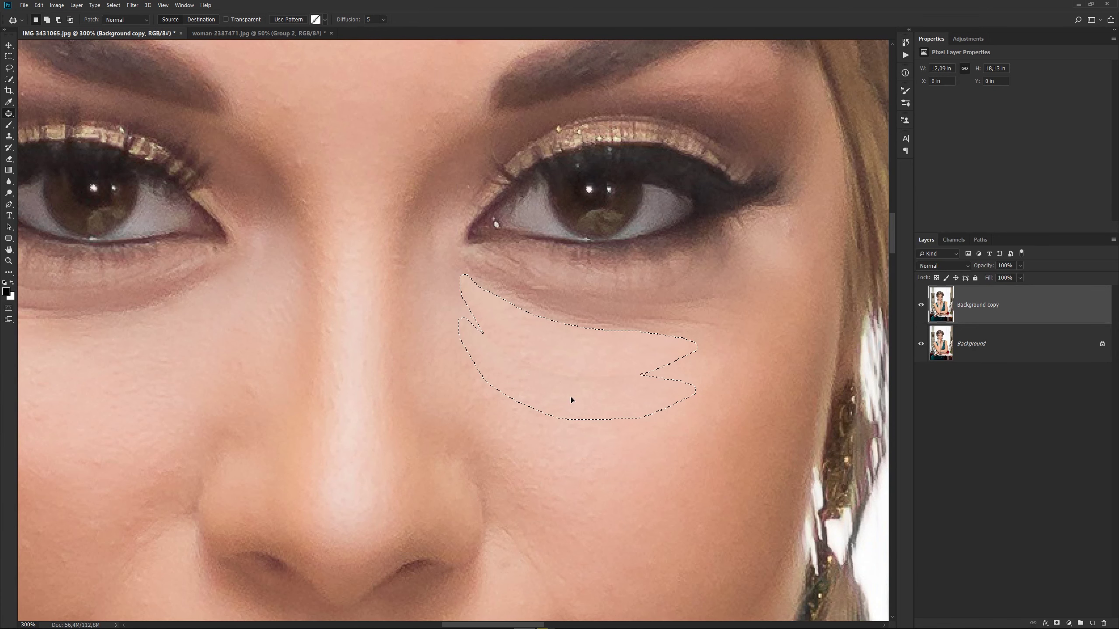
{"action": "key", "text": "ctrl+d"}
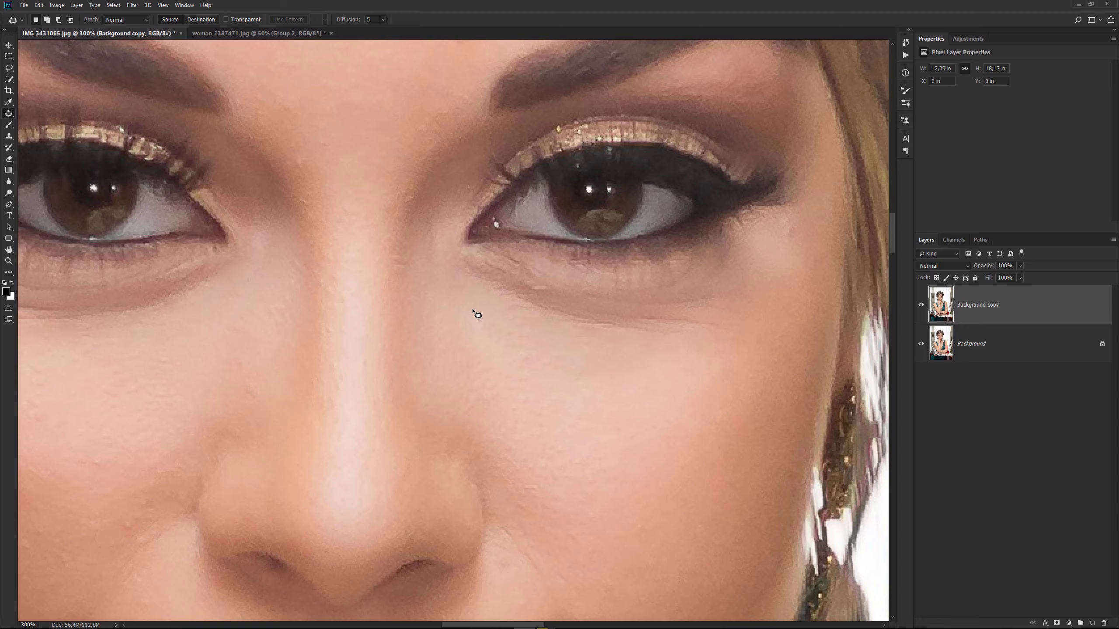
{"action": "key", "text": "ctrl+KP_Add"}
{"action": "key", "text": "ctrl+KP_Add"}
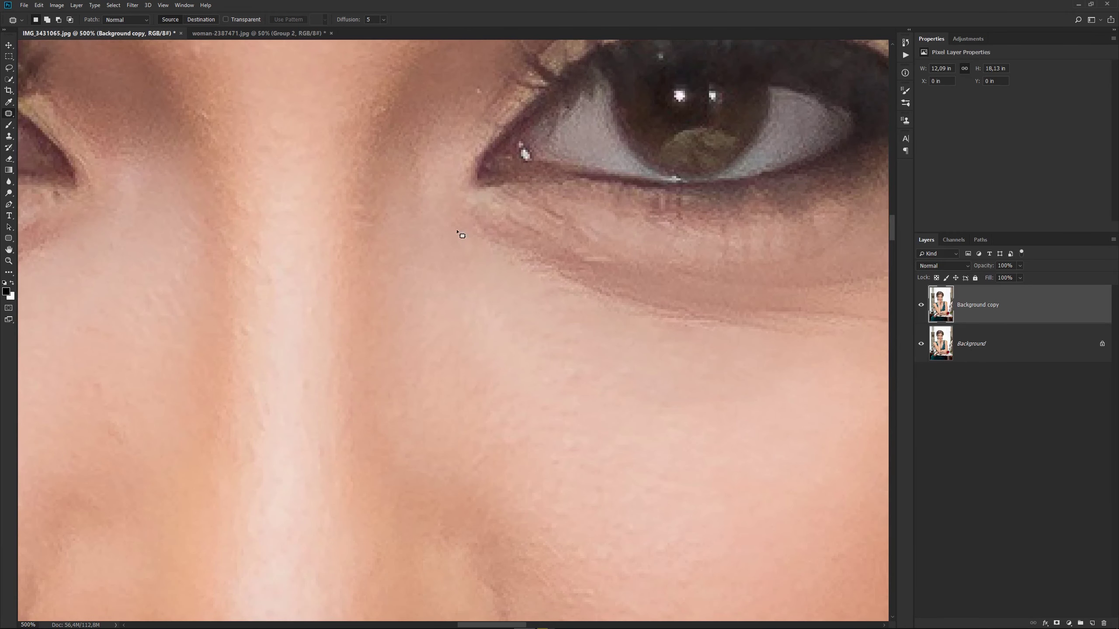
{"action": "left_click_drag", "start_coordinate": [445, 210], "coordinate": [442, 204]}
Step: Fit the photo to screen, zoom back in, and patch a shadow under the eye
{"action": "key", "text": "ctrl+d"}
{"action": "key", "text": "ctrl+KP_0"}
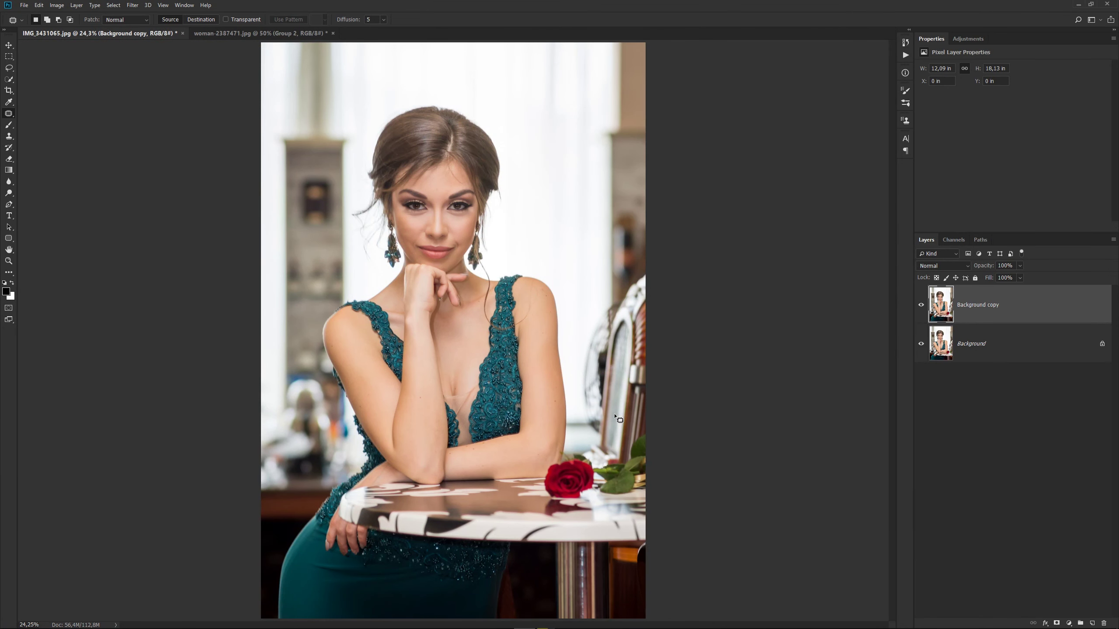
{"action": "key", "text": "ctrl+KP_Add"}
{"action": "key", "text": "ctrl+KP_Add"}
{"action": "key", "text": "ctrl+KP_Add"}
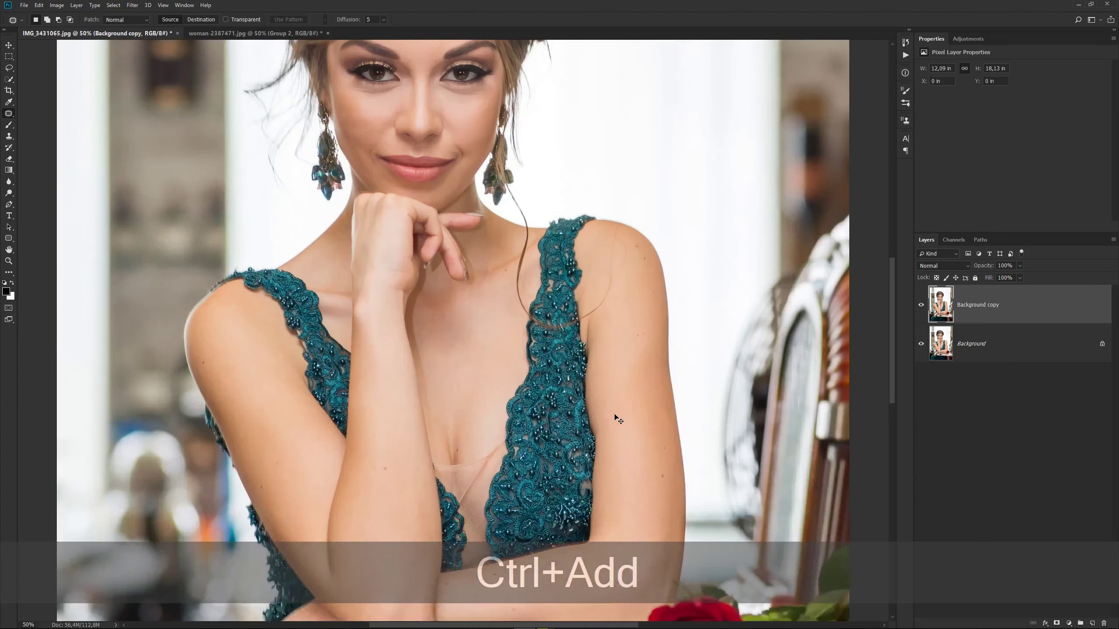
{"action": "key", "text": "ctrl+KP_Add"}
{"action": "left_click_drag", "start_coordinate": [459, 208], "coordinate": [503, 517]}
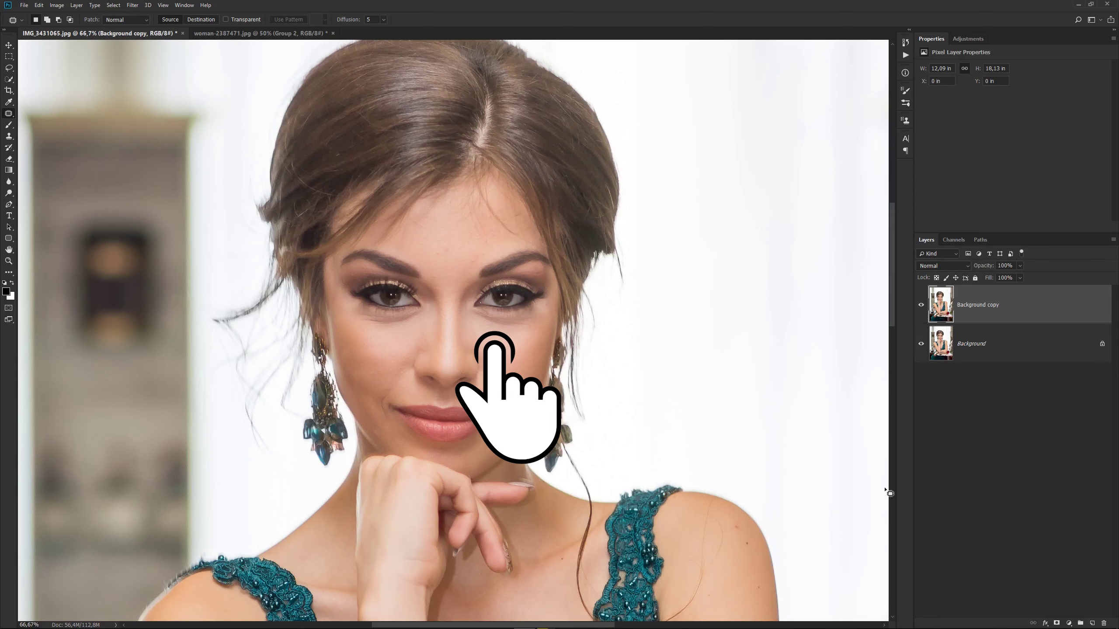
{"action": "key", "text": "ctrl+KP_Add"}
{"action": "key", "text": "ctrl+KP_Add"}
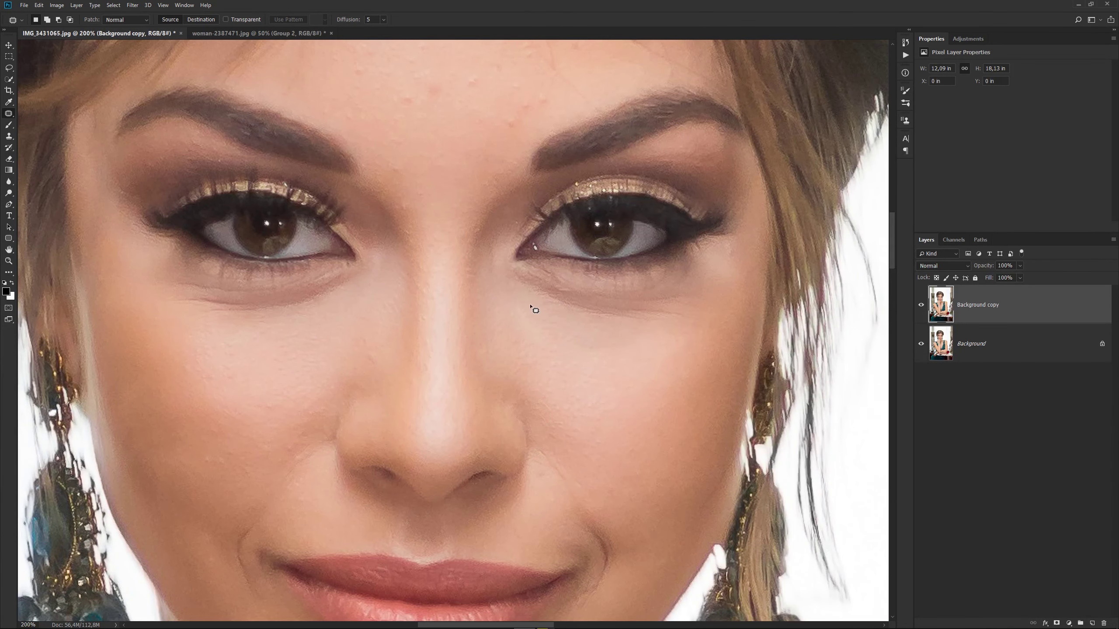
{"action": "mouse_move", "coordinate": [523, 298]}
{"action": "left_mouse_down"}
{"action": "mouse_move", "coordinate": [650, 323]}
{"action": "mouse_move", "coordinate": [642, 343]}
{"action": "mouse_move", "coordinate": [600, 363]}
{"action": "mouse_move", "coordinate": [530, 332]}
{"action": "mouse_move", "coordinate": [511, 298]}
{"action": "mouse_move", "coordinate": [521, 291]}
{"action": "left_mouse_up"}
{"action": "key", "text": "ctrl+d"}
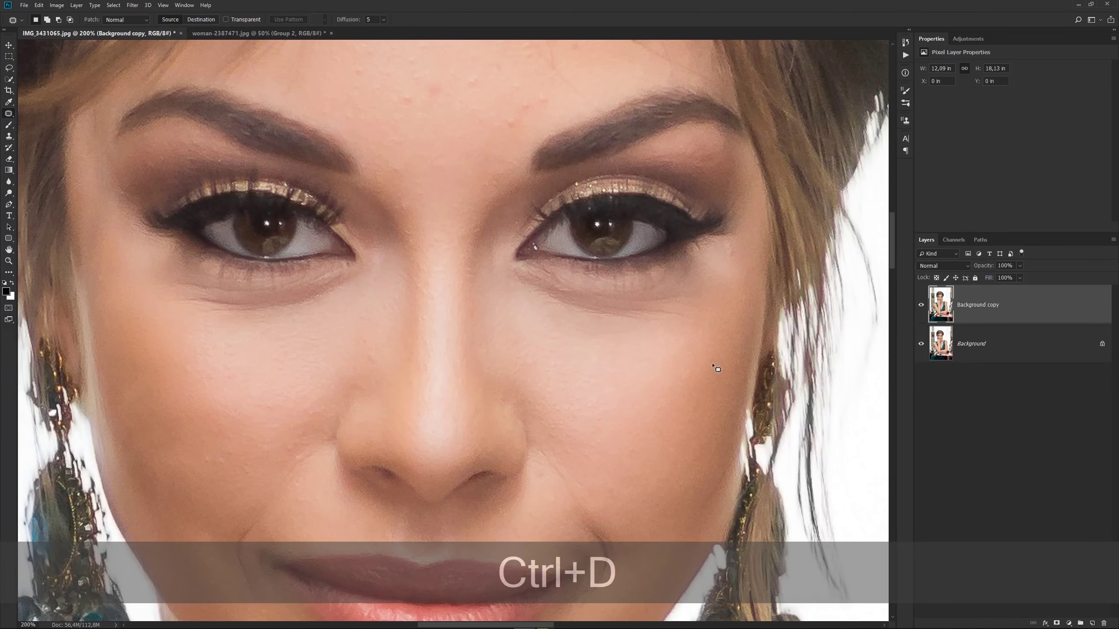
Step: Zoom out and toggle the Background copy layer off and on to compare
{"action": "key", "text": "ctrl+minus"}
{"action": "key", "text": "ctrl+minus"}
{"action": "key", "text": "ctrl+minus"}
{"action": "left_click", "coordinate": [920, 305]}
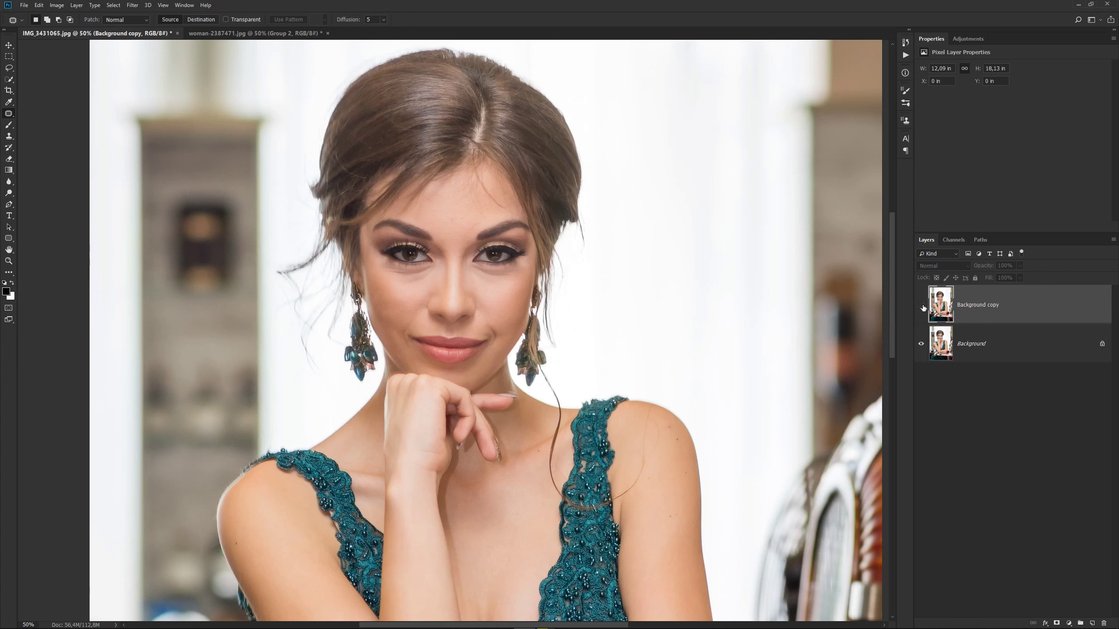
{"action": "left_click", "coordinate": [921, 304]}
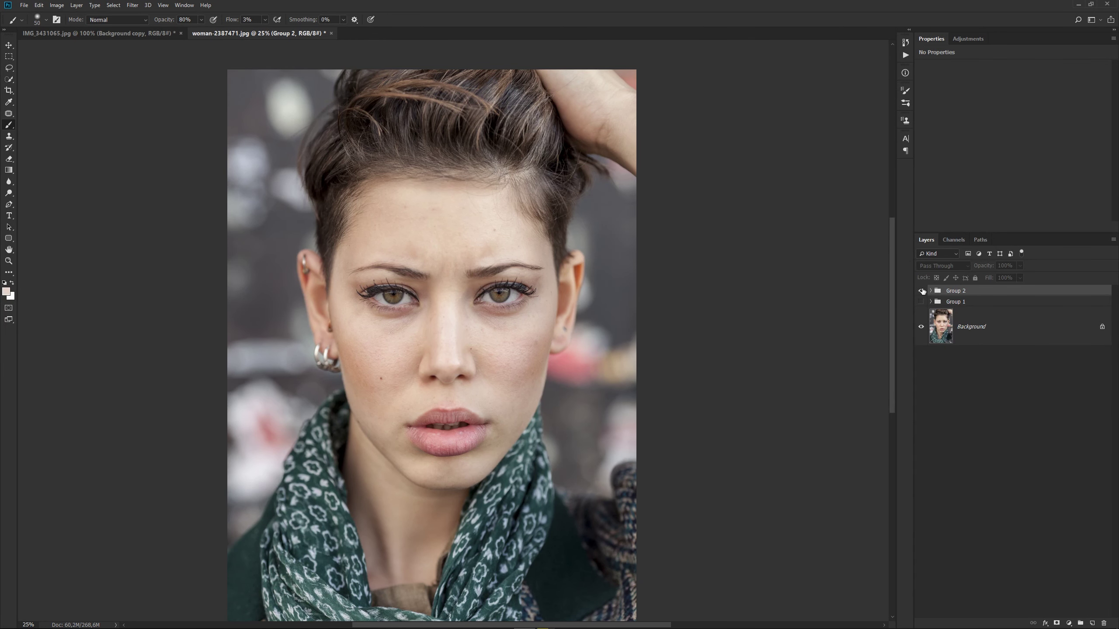
Step: Turn Group 2's visibility back on in woman-2387471.jpg
{"action": "left_click", "coordinate": [921, 291]}
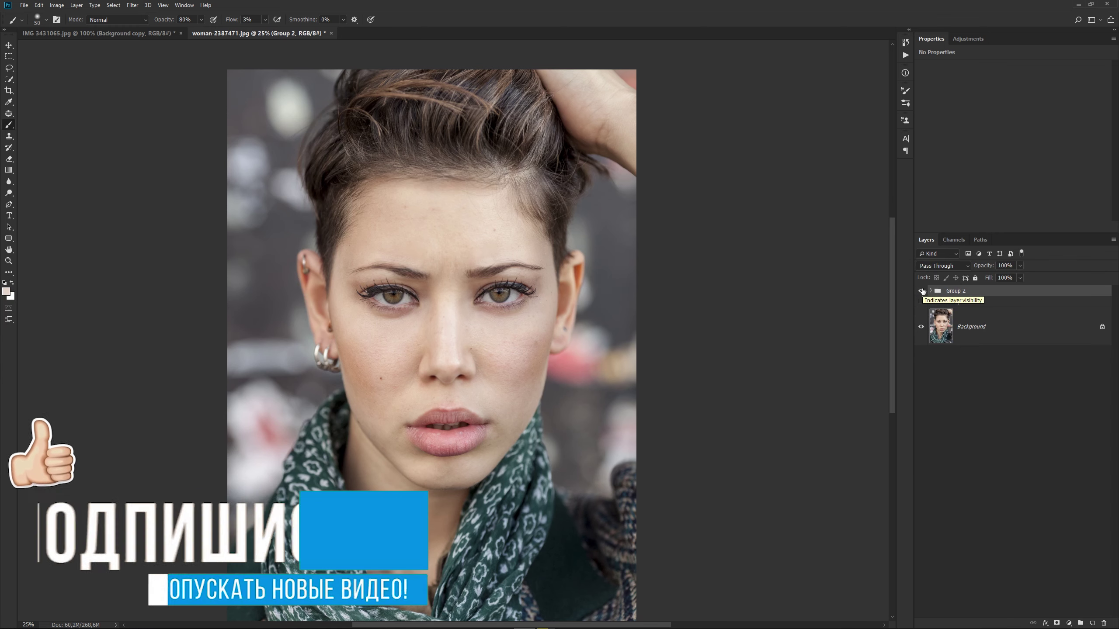